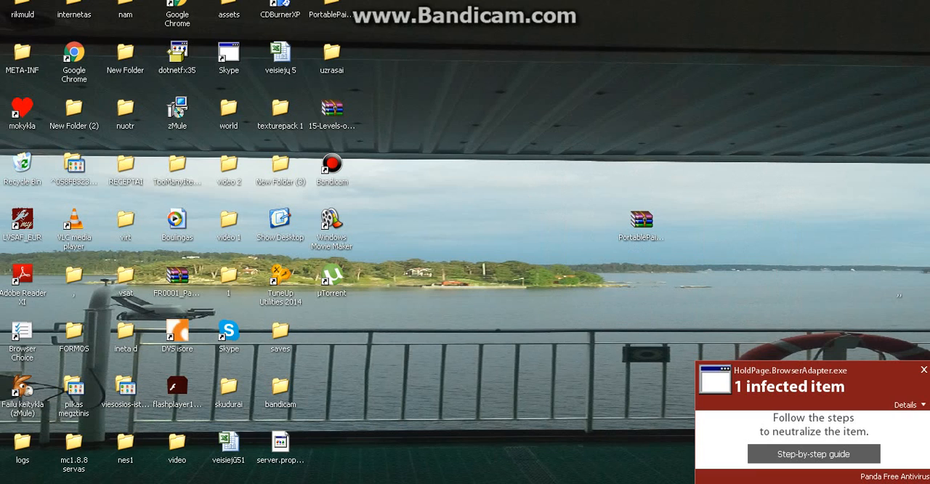
pyautogui.click(242, 482)
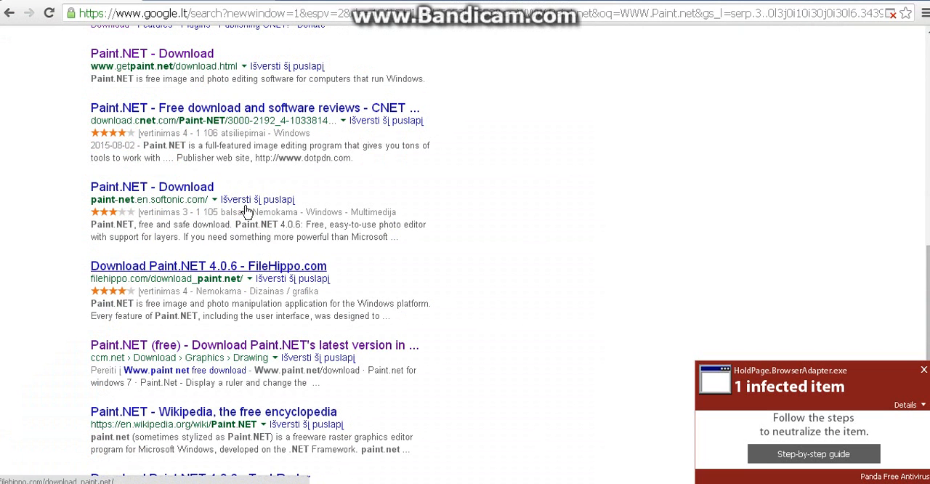
pyautogui.scroll(10, 225, 157)
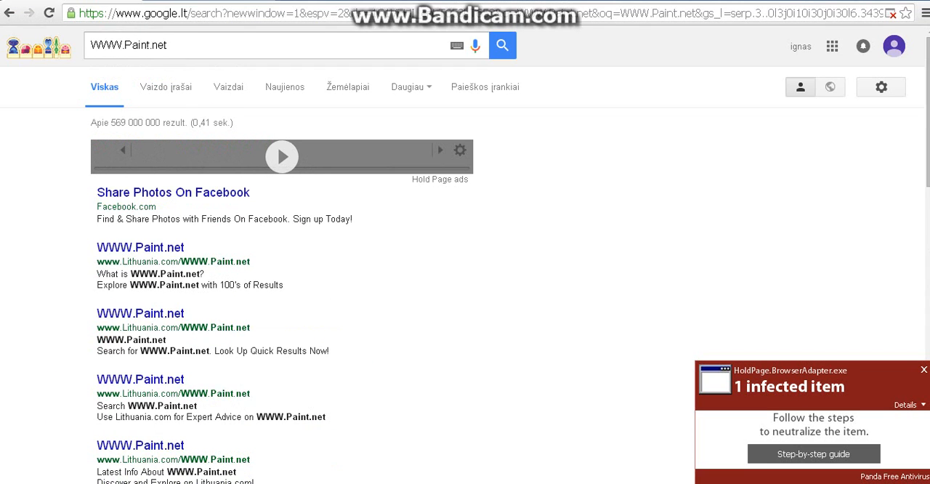
pyautogui.scroll(-4, 197, 247)
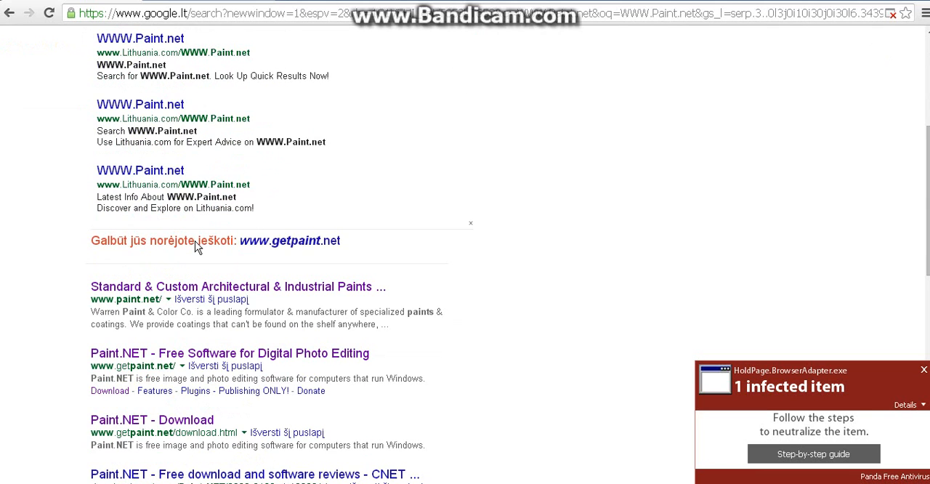
pyautogui.scroll(-3, 214, 234)
pyautogui.scroll(-1, 216, 236)
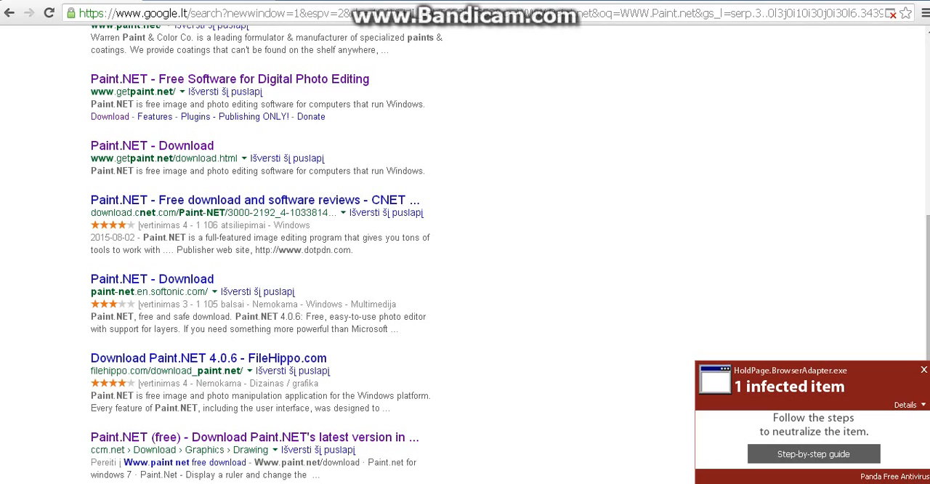
# Step: Review the Paint.NET download page on ccm.net and return to the search results
pyautogui.moveTo(90, 453); pyautogui.dragTo(316, 437)
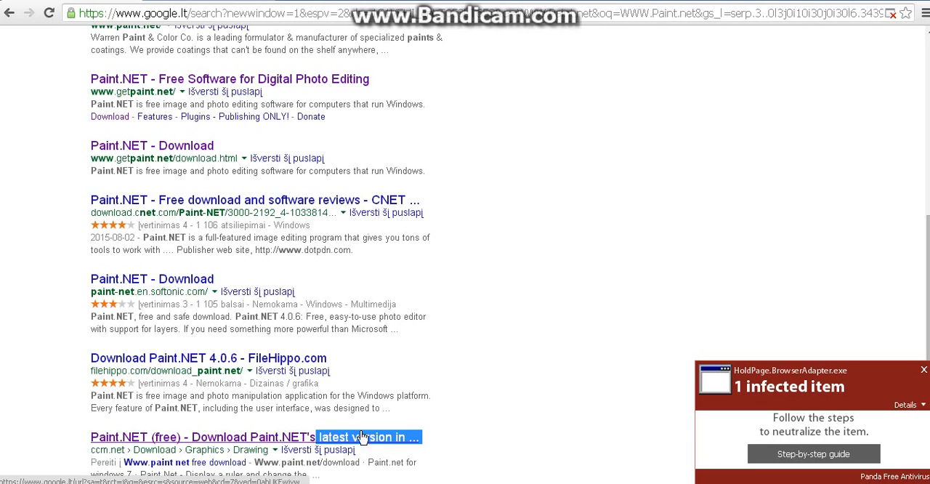
pyautogui.click(516, 390)
pyautogui.click(218, 1)
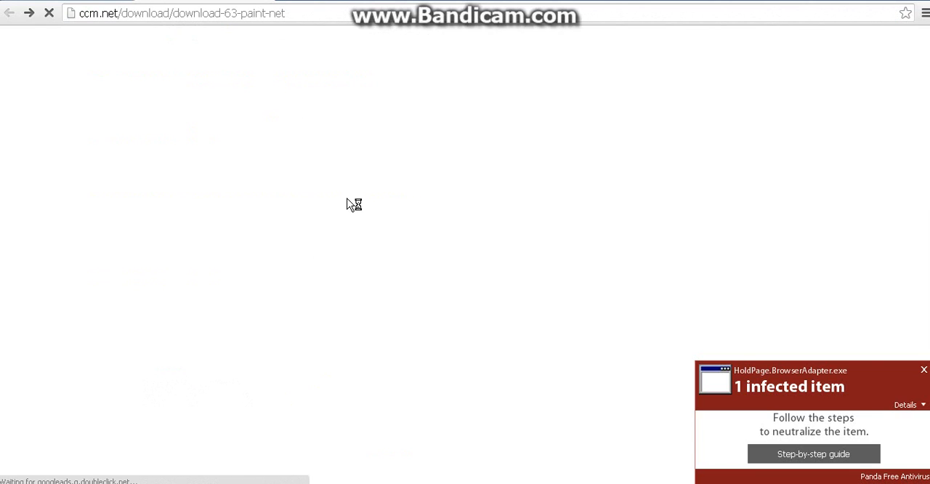
pyautogui.scroll(-1, 385, 175)
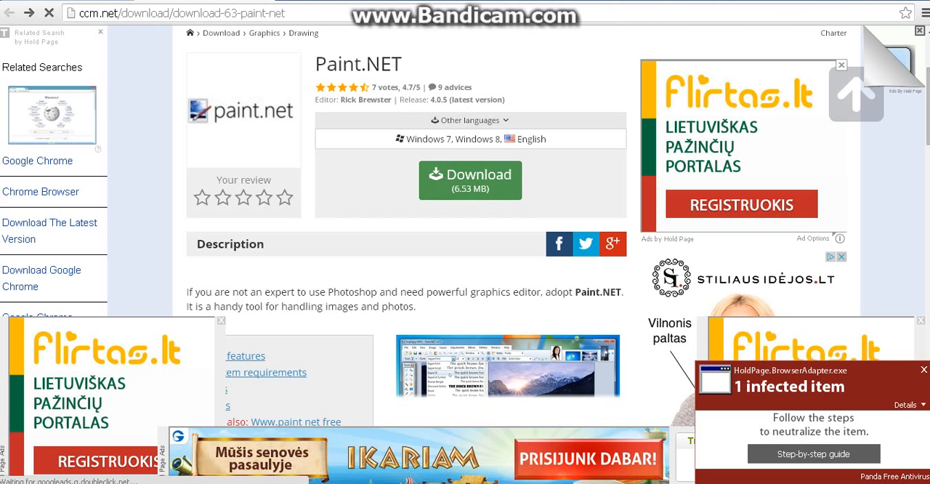
pyautogui.hotkey('ctrl', 'w')
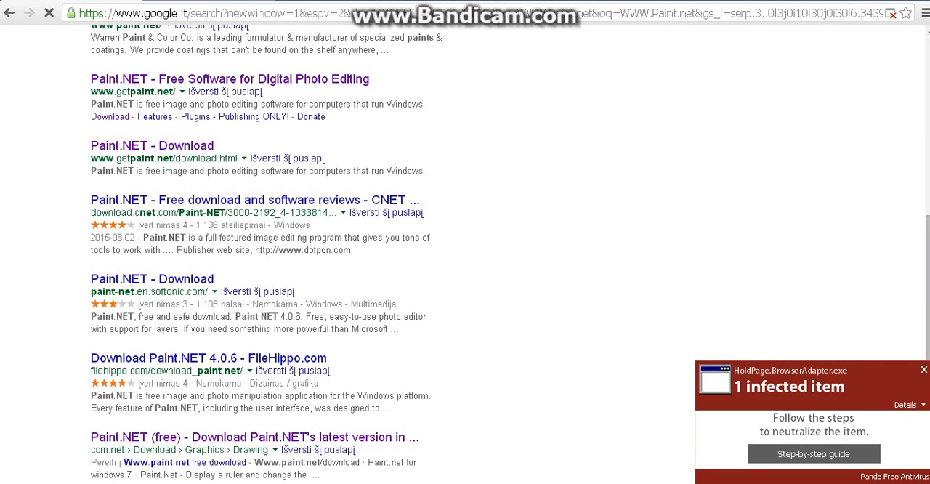
# Step: Try to run the paint.net 4.0.5 installer from the paint.net.4.0.5.install.zip archive, and close WinRAR
pyautogui.press('super+d')
pyautogui.moveTo(584, 131); pyautogui.dragTo(729, 306)
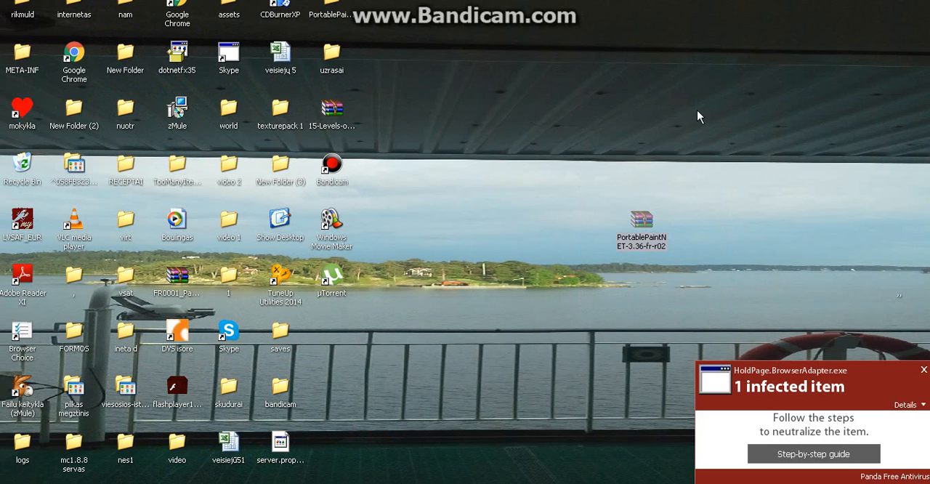
pyautogui.hotkey('alt', 'Tab')
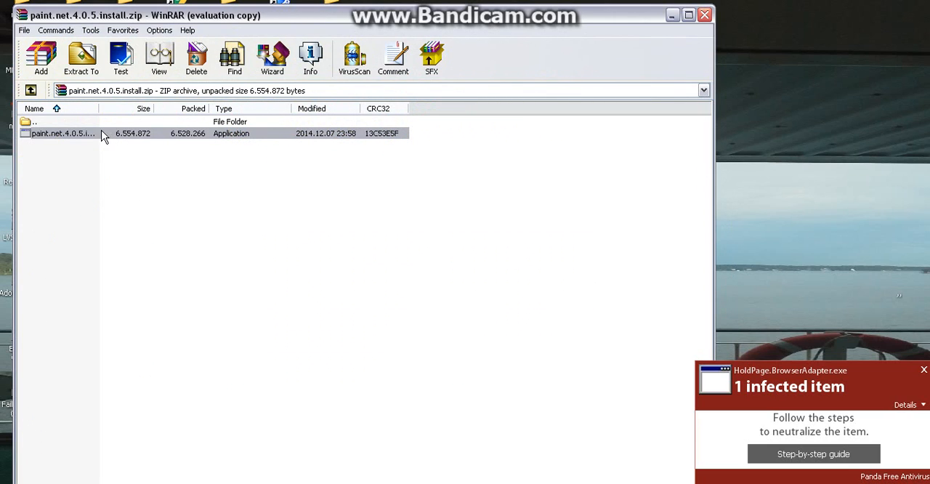
pyautogui.doubleClick(44, 133)
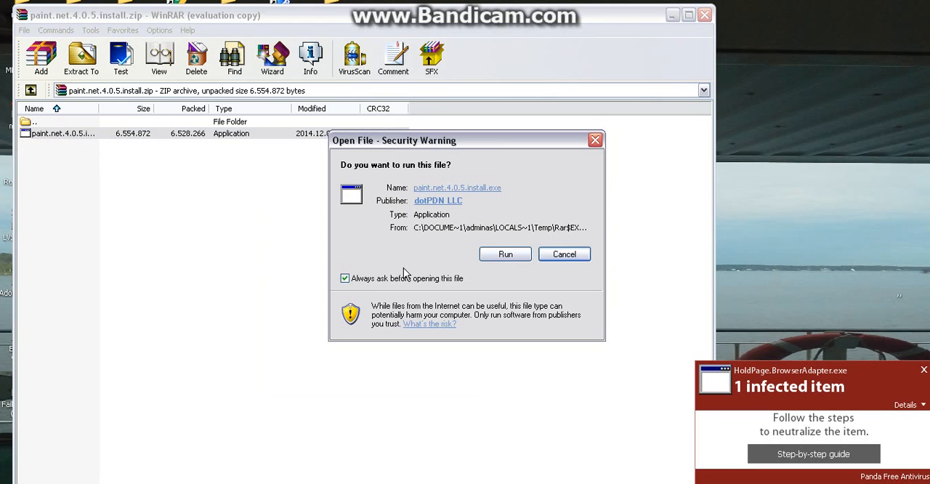
pyautogui.click(504, 256)
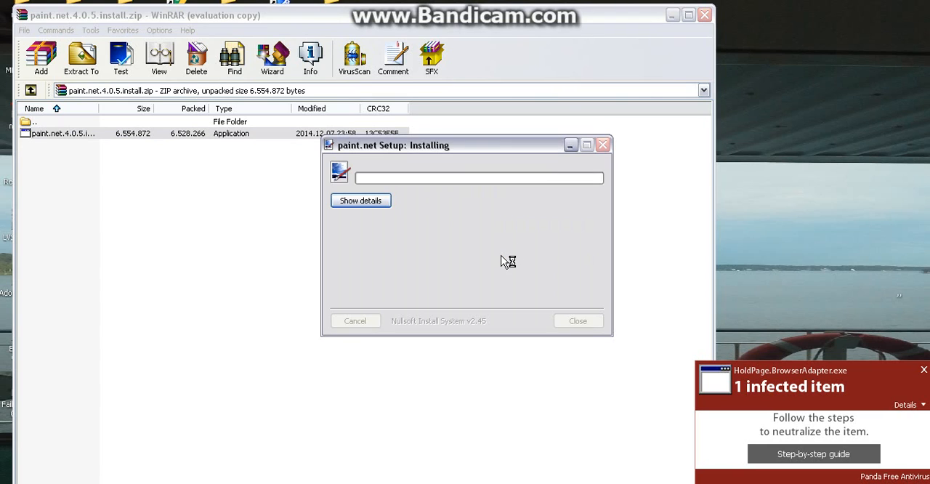
pyautogui.click(542, 220)
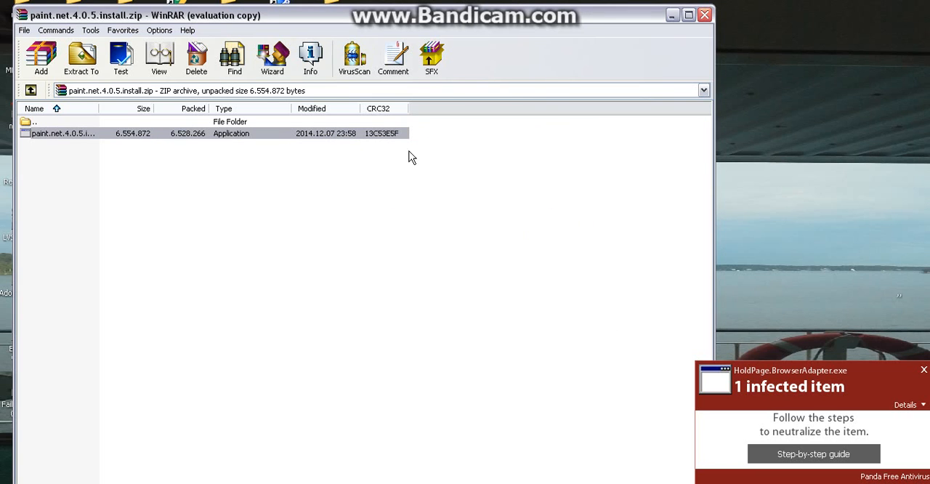
pyautogui.click(704, 14)
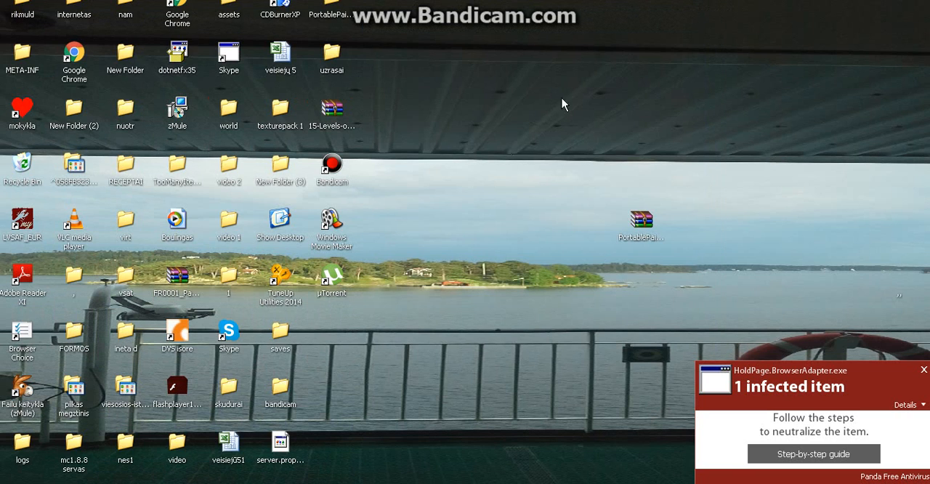
# Step: Launch PortablePaintNET.exe from its program folder, allowing it to run, and close the folder window
pyautogui.moveTo(511, 149); pyautogui.dragTo(782, 260)
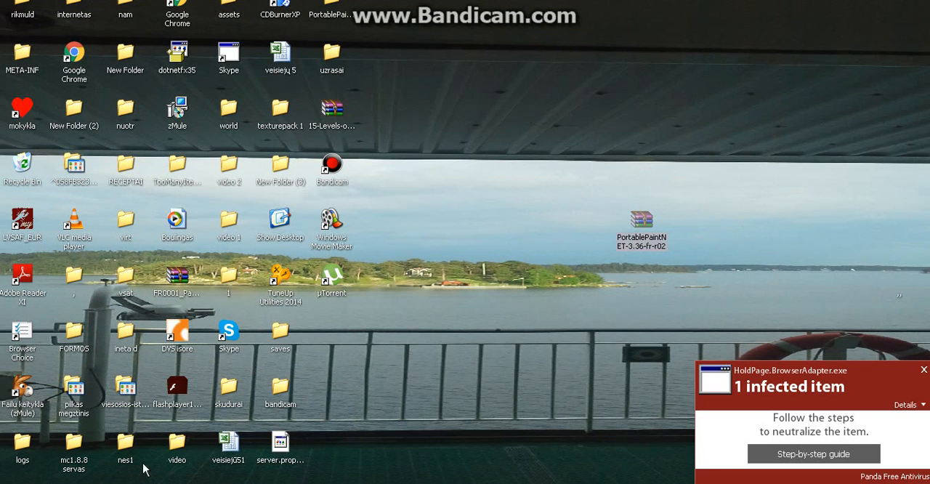
pyautogui.press('super')
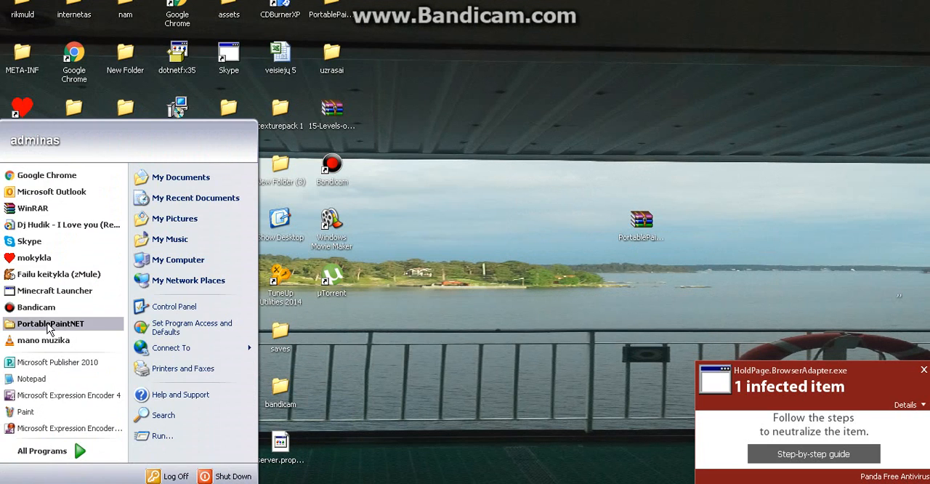
pyautogui.moveTo(51, 326); pyautogui.dragTo(50, 329)
pyautogui.doubleClick(206, 279)
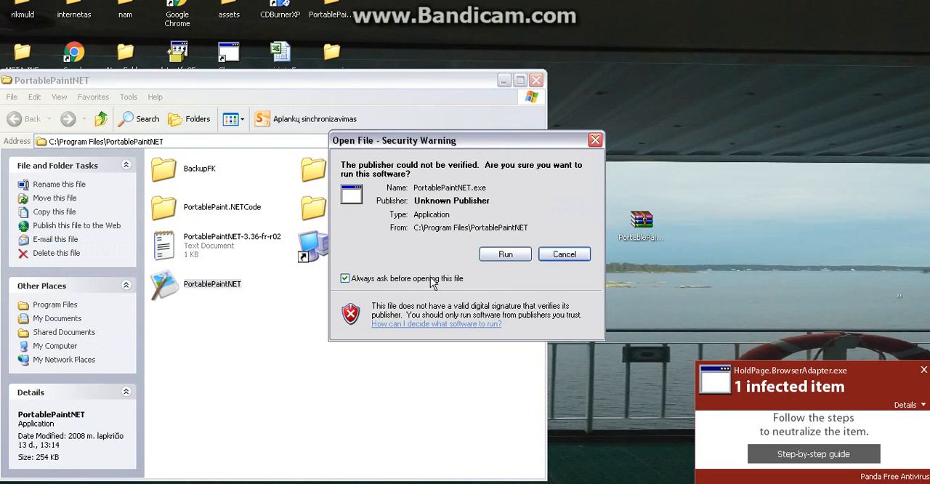
pyautogui.click(502, 256)
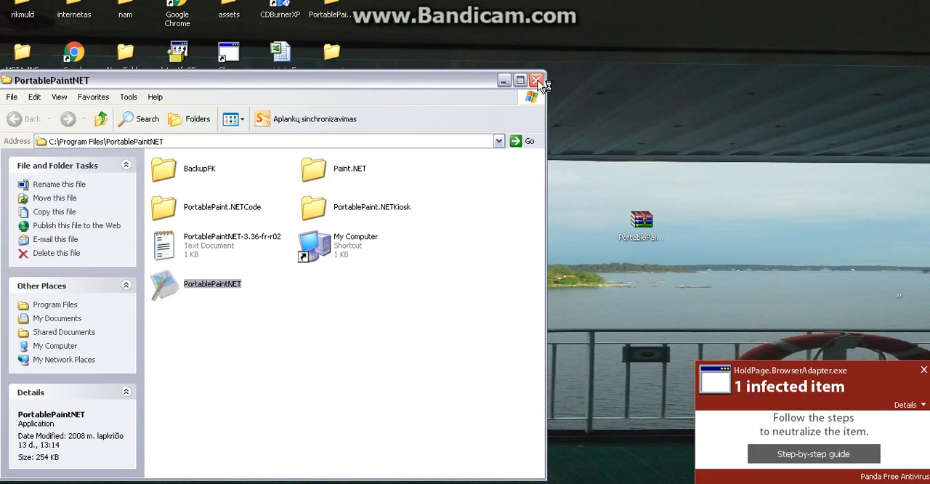
pyautogui.click(536, 80)
pyautogui.moveTo(598, 139); pyautogui.dragTo(539, 132)
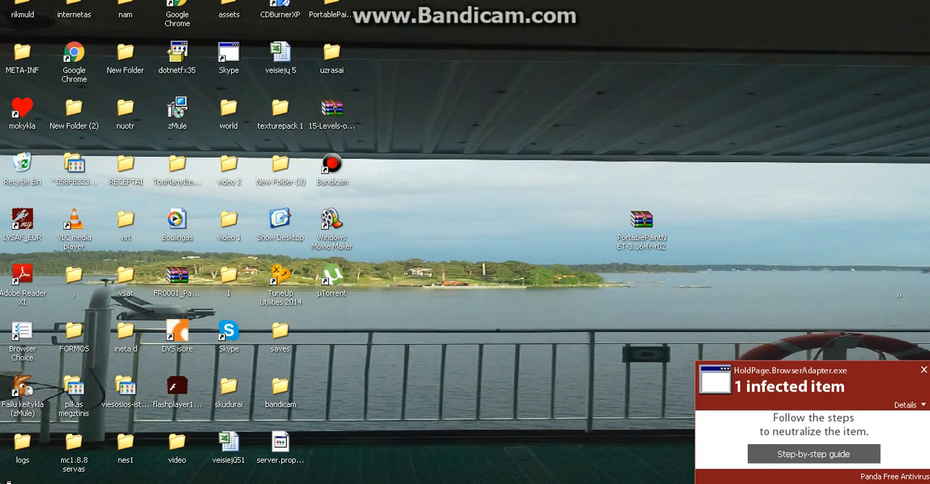
pyautogui.click(9, 482)
pyautogui.click(585, 365)
pyautogui.moveTo(481, 83); pyautogui.dragTo(709, 269)
pyautogui.click(590, 76)
pyautogui.moveTo(591, 75); pyautogui.dragTo(665, 216)
pyautogui.click(6, 481)
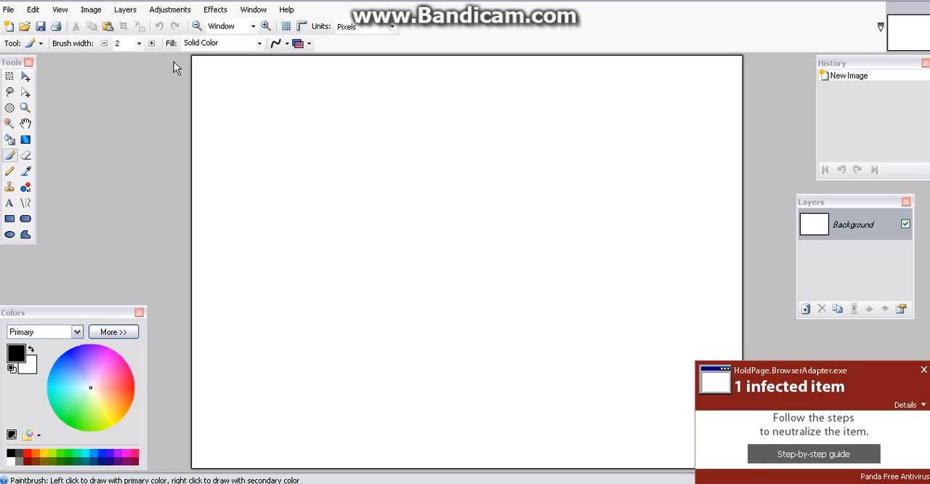
# Step: Examine the available effects in their categories, including Color, Noise, Object and Render
pyautogui.click(215, 9)
pyautogui.click(215, 10)
pyautogui.click(216, 9)
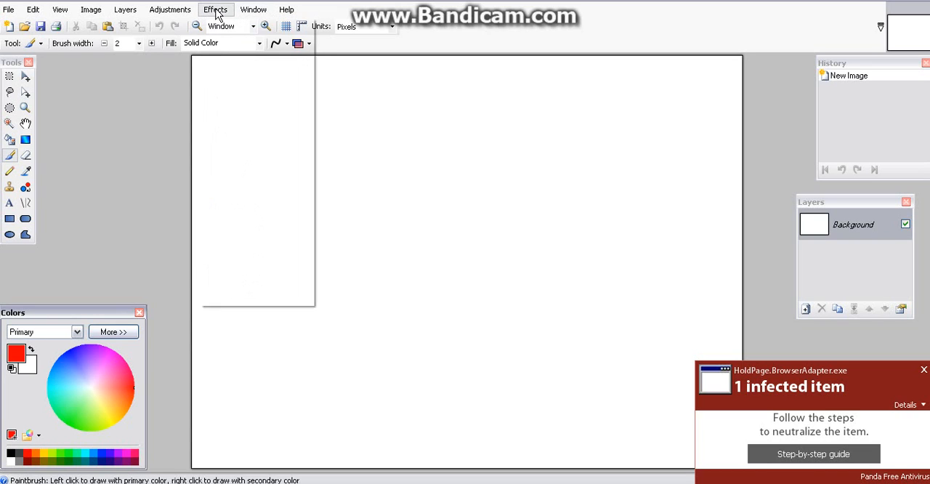
pyautogui.moveTo(250, 118)
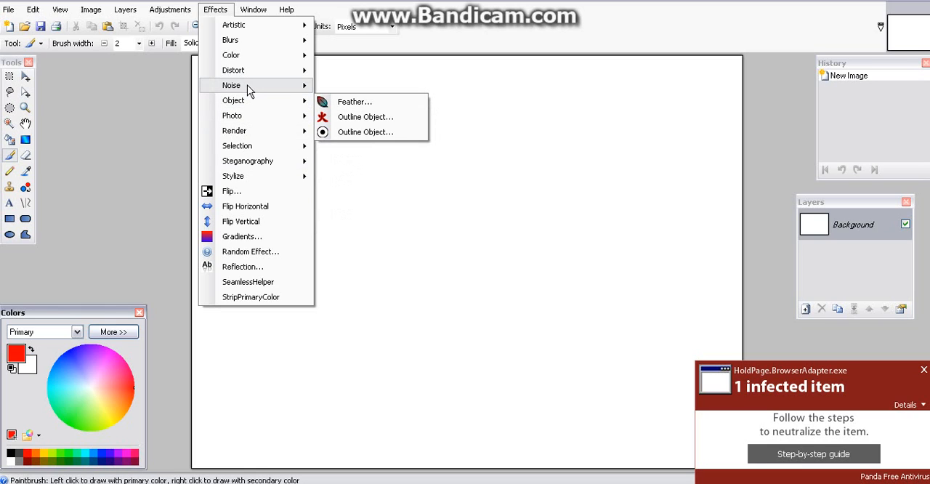
pyautogui.moveTo(248, 76)
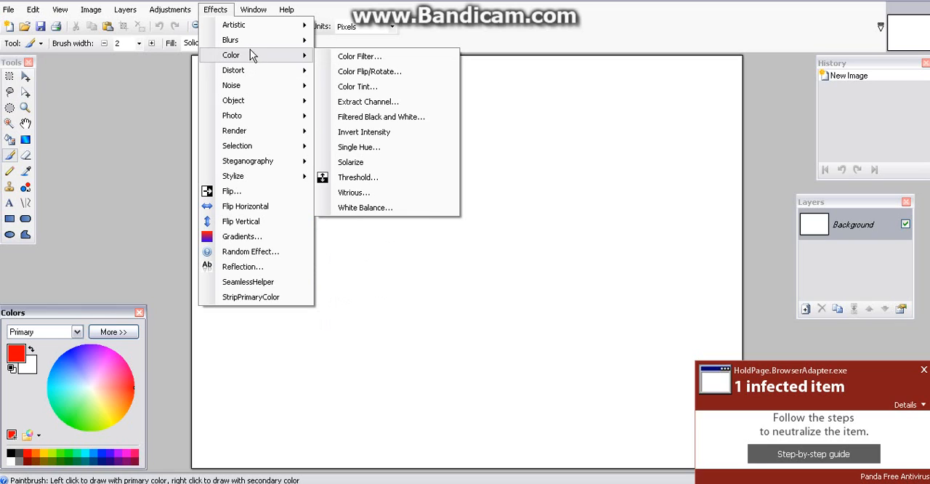
pyautogui.moveTo(254, 41)
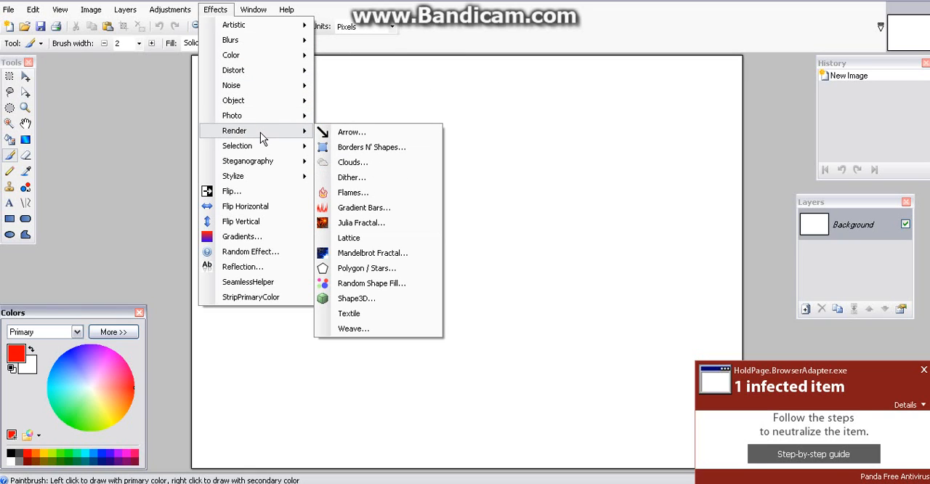
pyautogui.moveTo(263, 163)
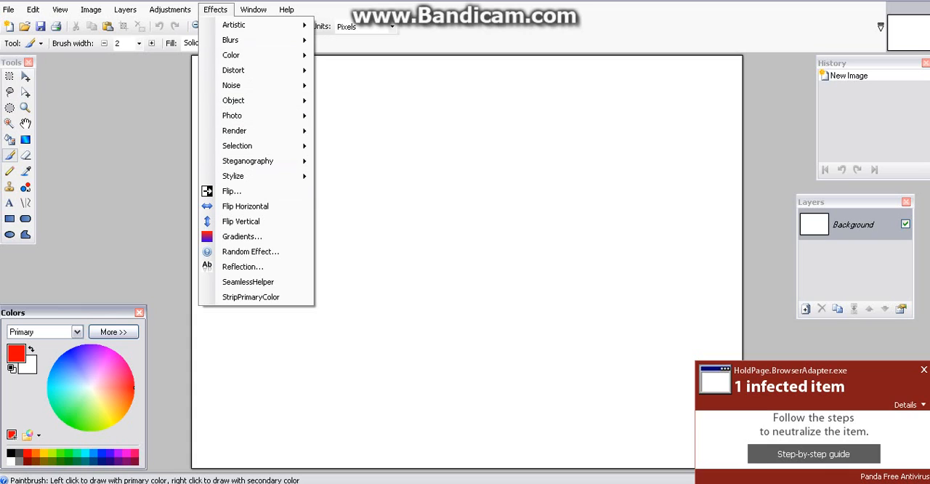
pyautogui.moveTo(226, 28)
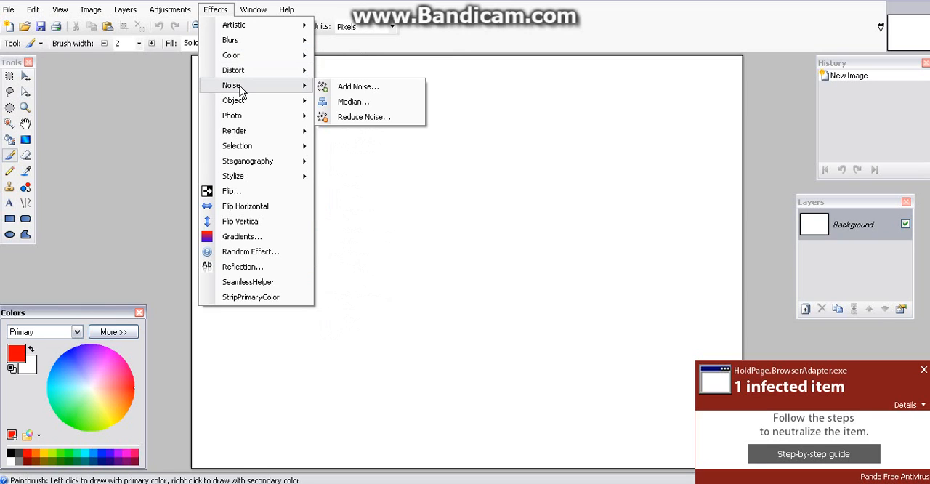
# Step: Paint a short red stroke and a dot with the Paintbrush, and fill the canvas background with red
pyautogui.moveTo(381, 195); pyautogui.dragTo(391, 201)
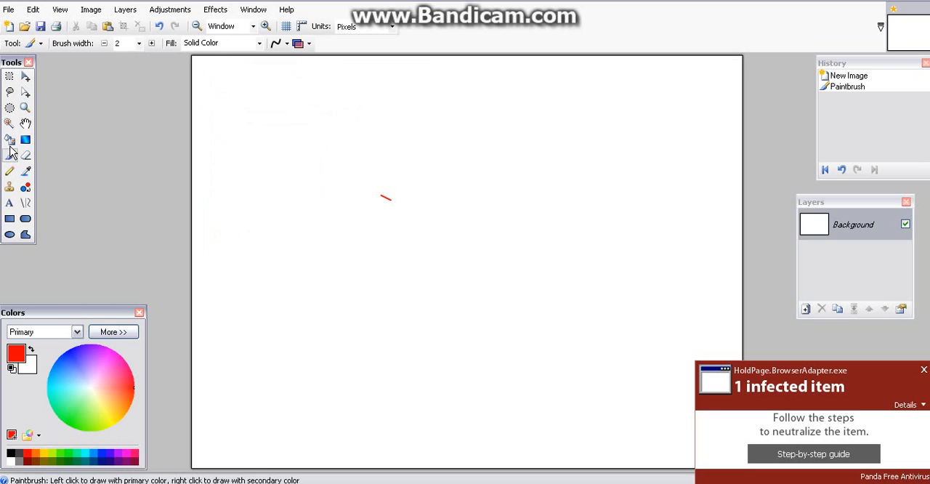
pyautogui.click(517, 201)
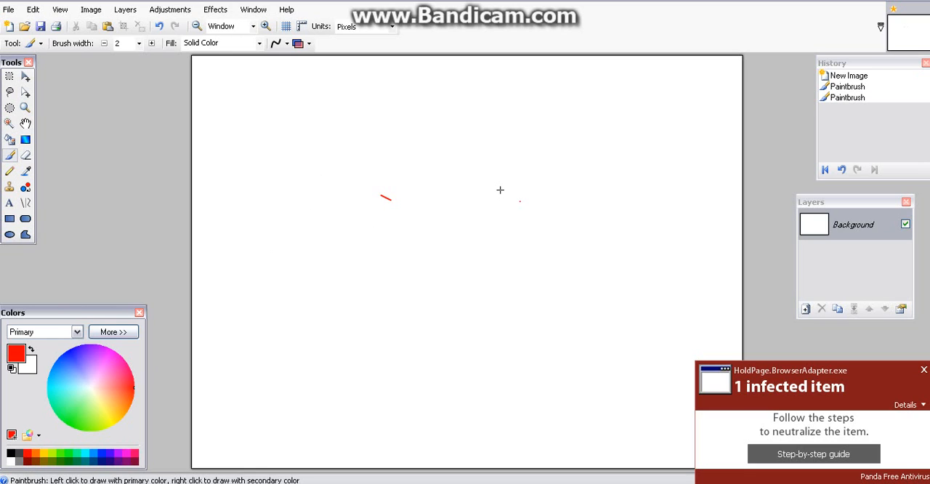
pyautogui.click(9, 139)
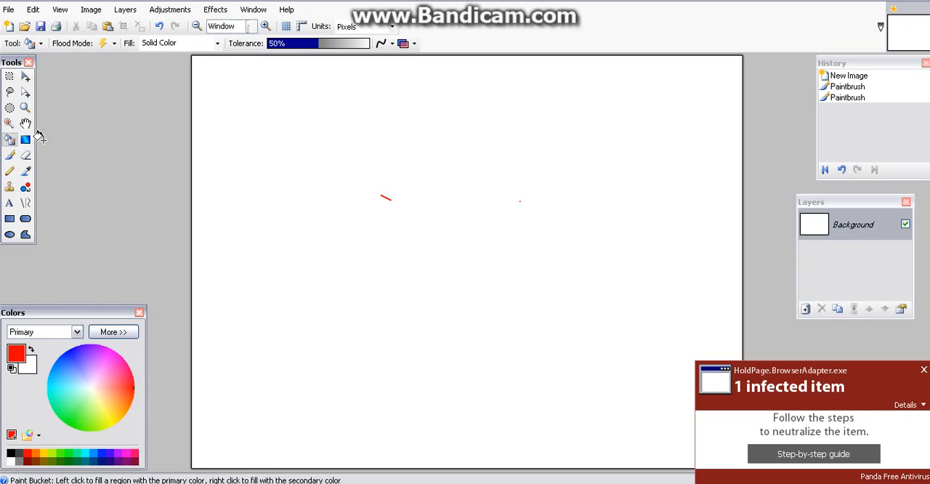
pyautogui.click(250, 125)
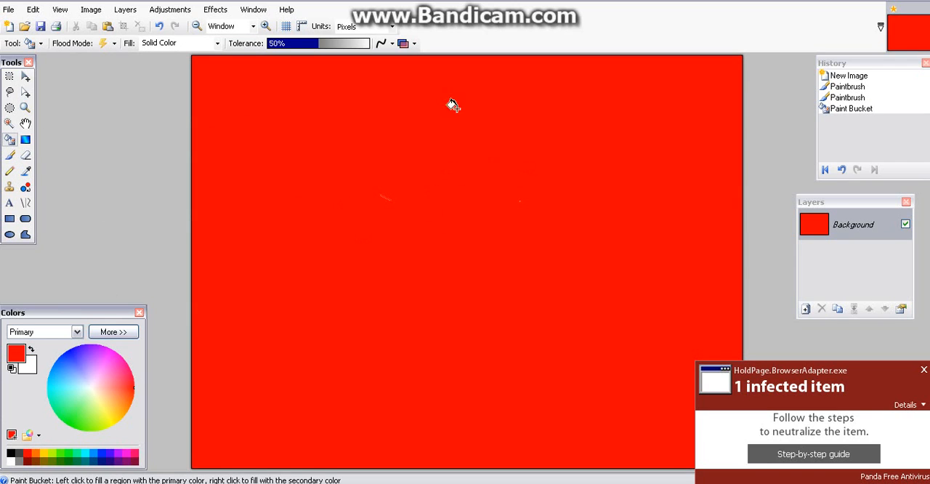
pyautogui.click(215, 9)
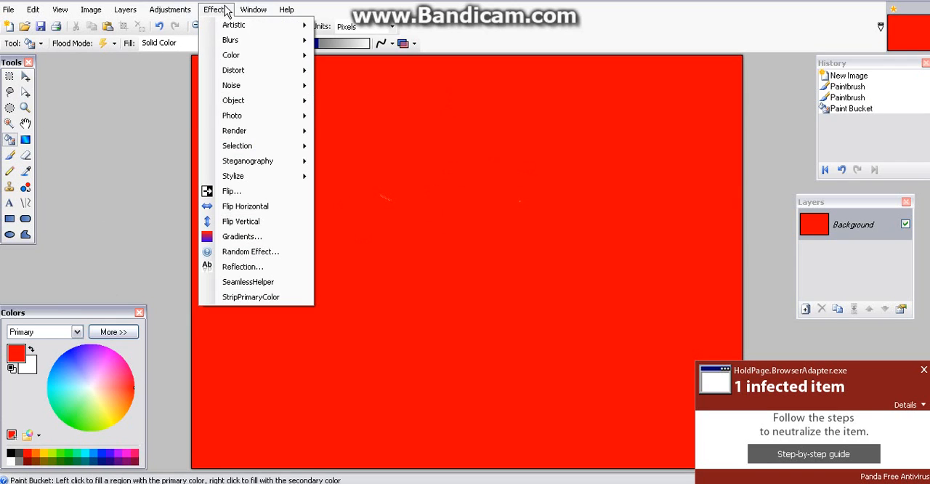
pyautogui.moveTo(235, 55)
pyautogui.click(131, 178)
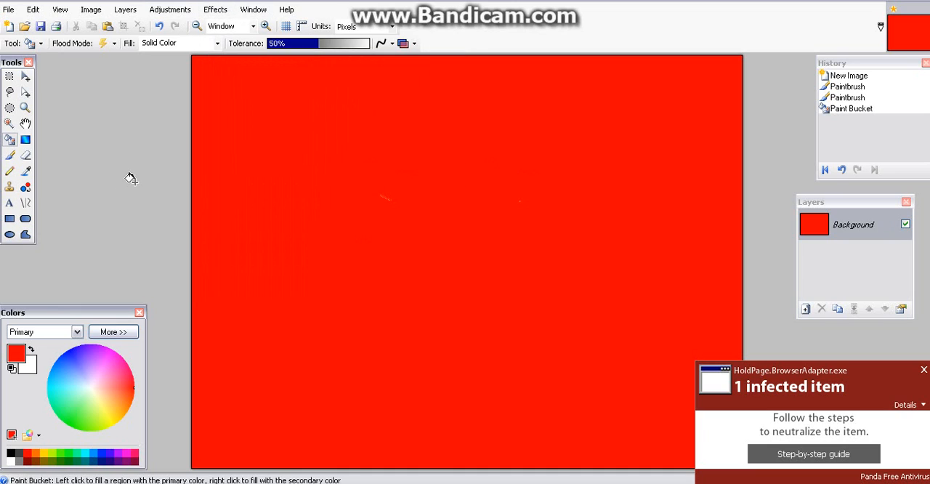
# Step: Add the black text 112 in Arial at size 108 near the middle of the red canvas
pyautogui.click(9, 203)
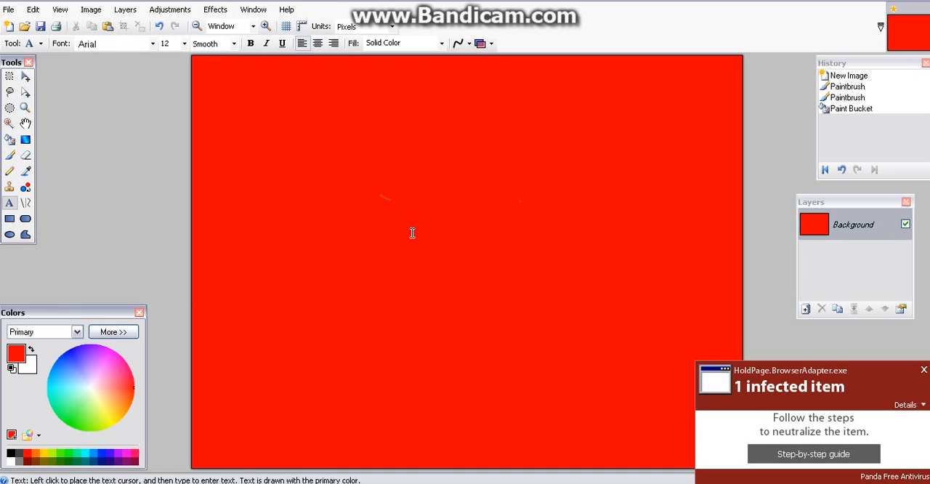
pyautogui.click(412, 234)
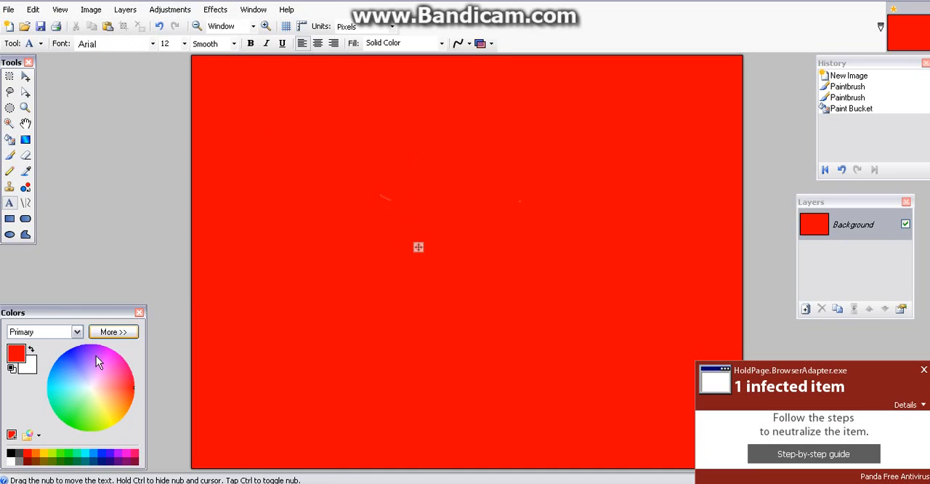
pyautogui.click(10, 454)
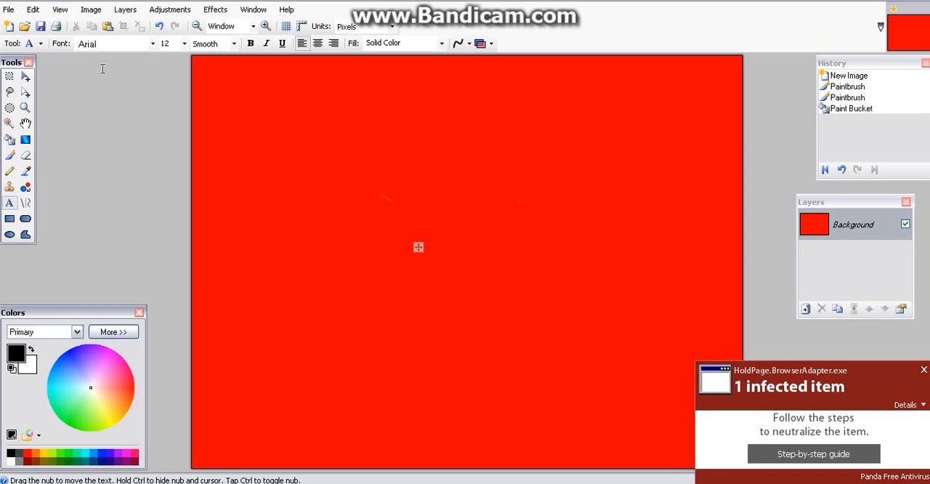
pyautogui.click(185, 45)
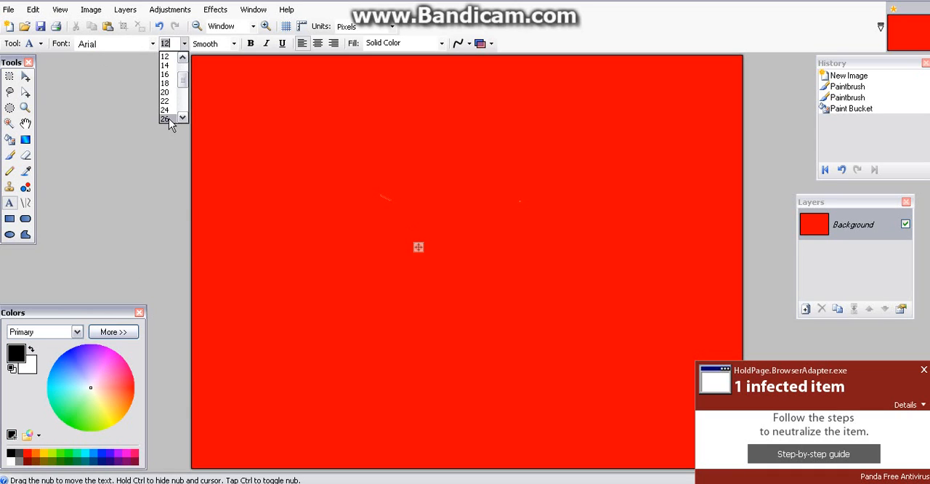
pyautogui.click(169, 119)
pyautogui.click(185, 44)
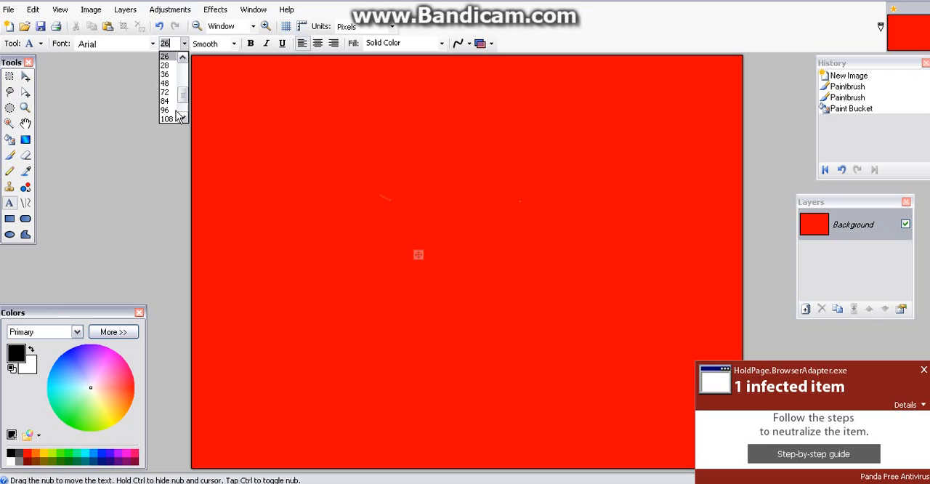
pyautogui.click(168, 84)
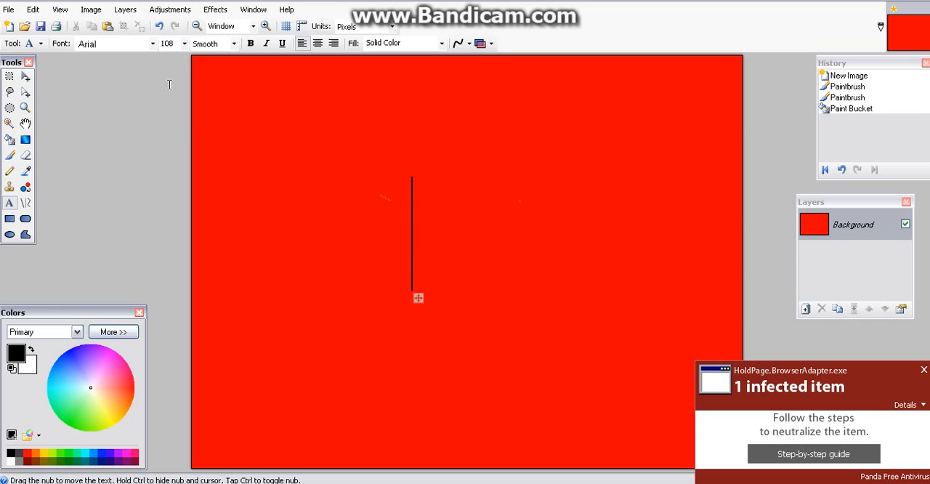
pyautogui.write('112')
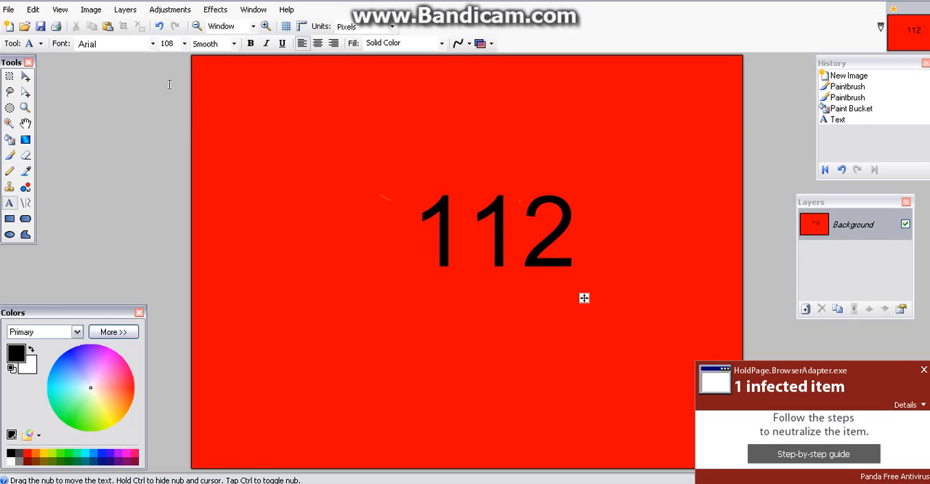
# Step: Apply the Twist distortion with amount 200, size 2, center 1.69 horizontally and 2.00 vertically, and quality 5
pyautogui.click(219, 12)
pyautogui.moveTo(226, 71)
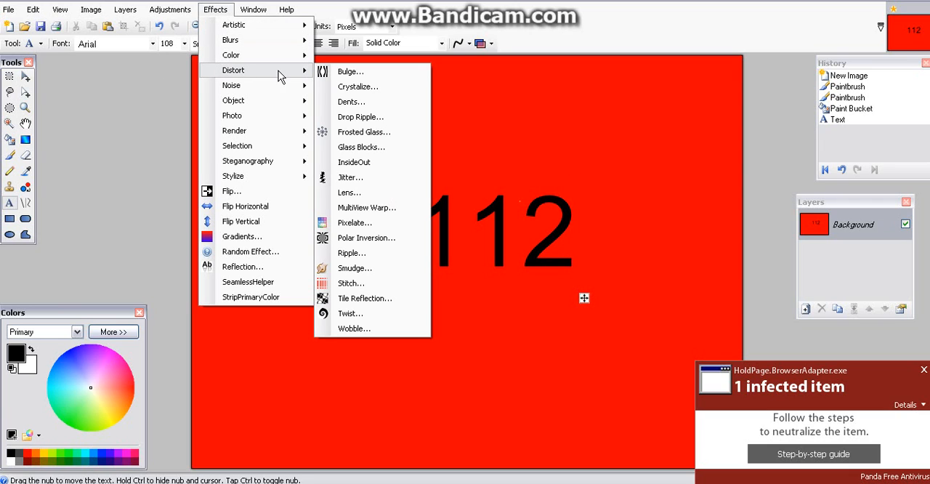
pyautogui.click(385, 316)
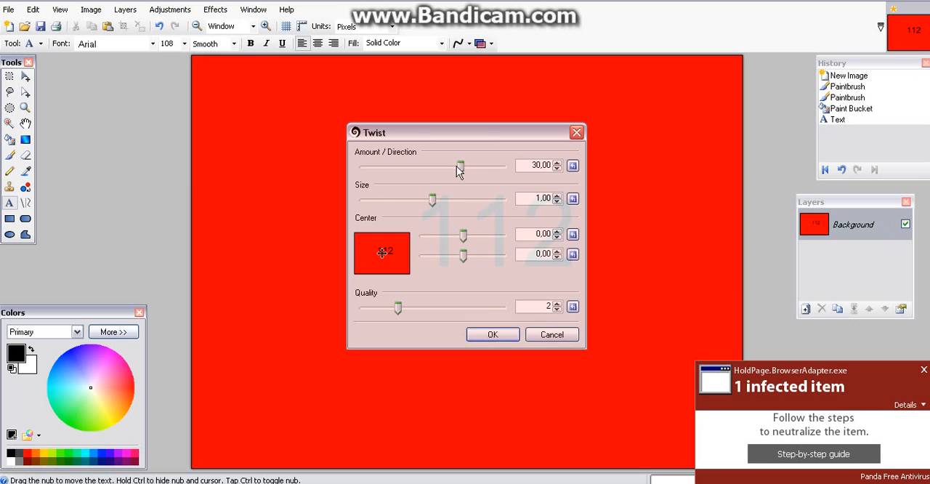
pyautogui.moveTo(434, 200); pyautogui.dragTo(505, 197)
pyautogui.moveTo(462, 238); pyautogui.dragTo(483, 238)
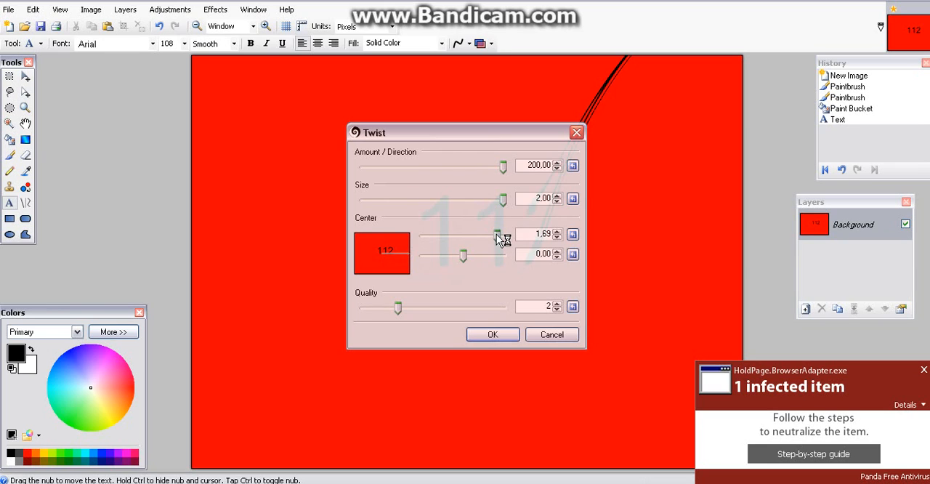
pyautogui.moveTo(465, 256); pyautogui.dragTo(506, 259)
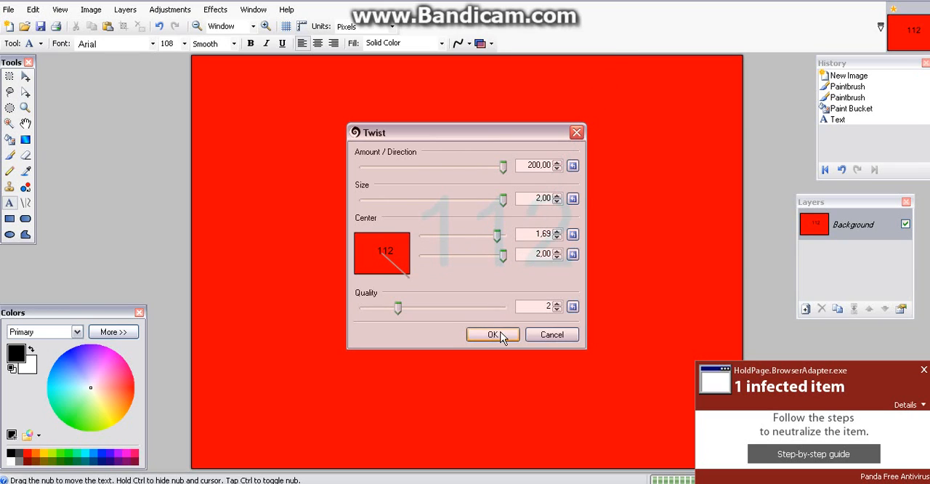
pyautogui.moveTo(399, 308); pyautogui.dragTo(503, 298)
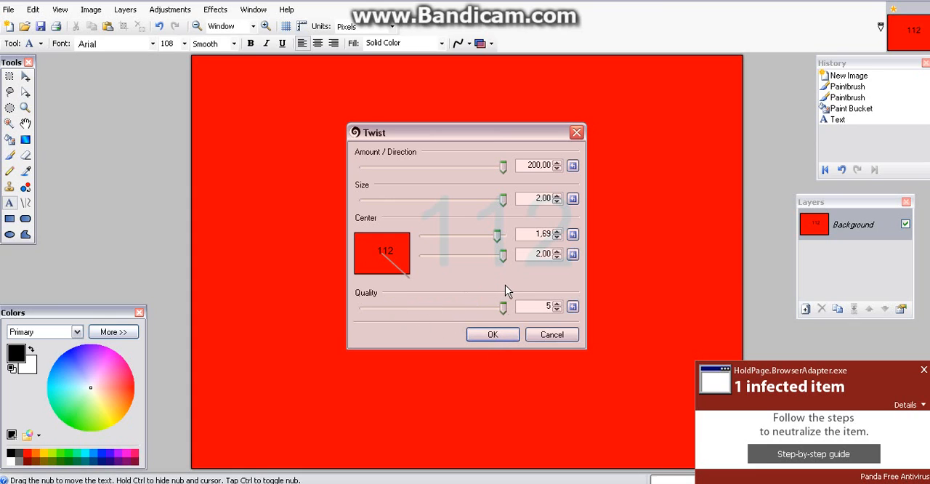
pyautogui.click(493, 335)
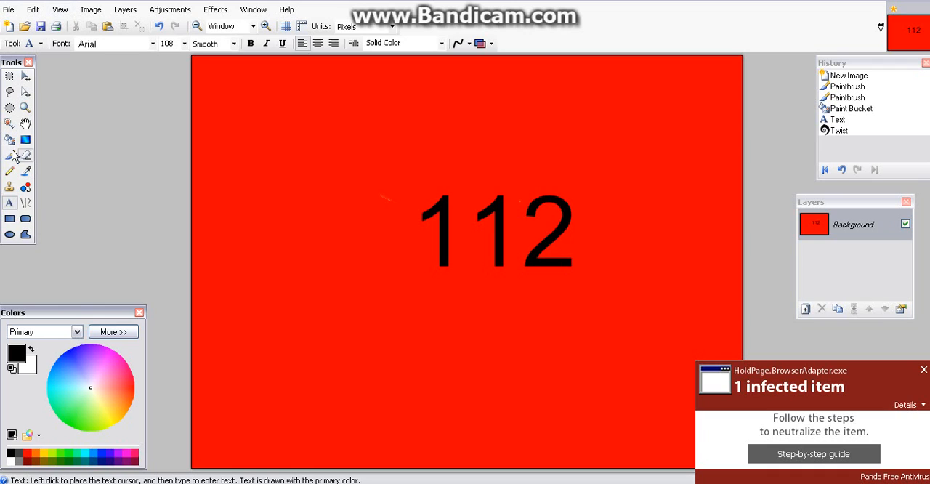
# Step: Paint freehand black lines with the Paintbrush at width 2, dividing the canvas into regions around the text
pyautogui.click(10, 156)
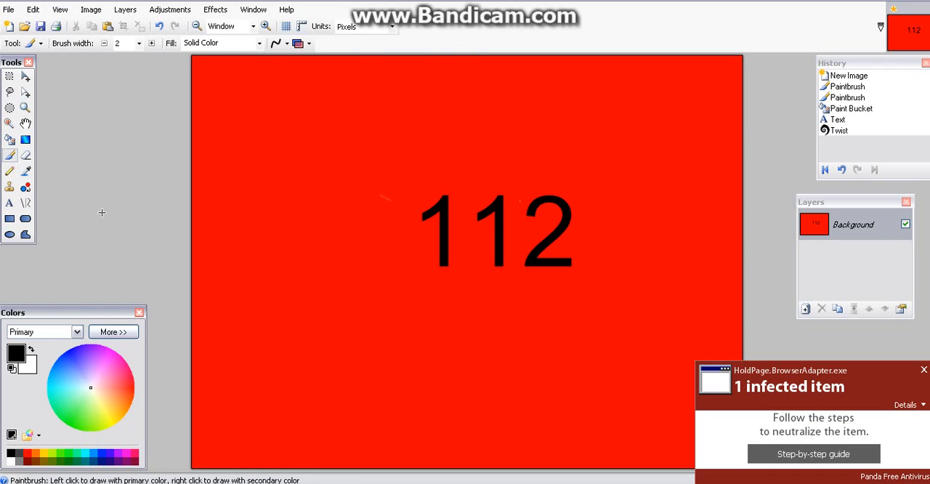
pyautogui.moveTo(189, 210)
pyautogui.mouseDown()
pyautogui.moveTo(234, 184)
pyautogui.moveTo(327, 164)
pyautogui.mouseUp()
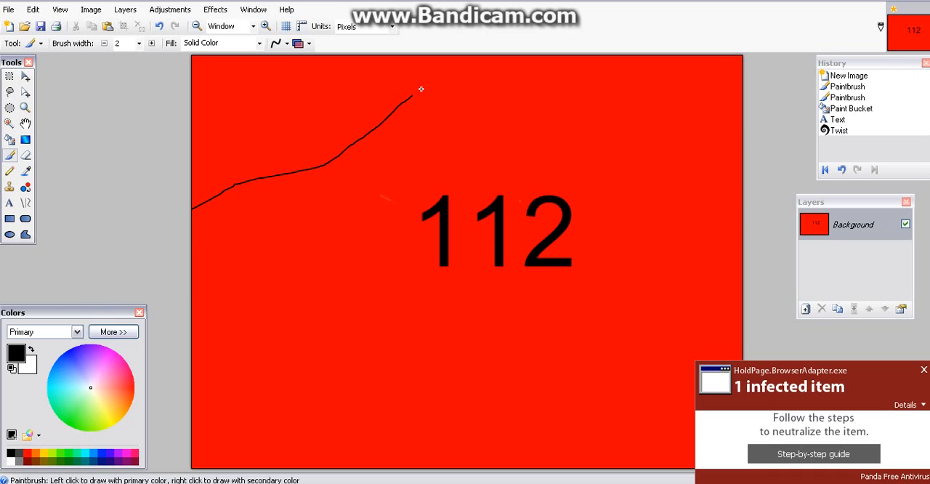
pyautogui.moveTo(420, 88); pyautogui.dragTo(458, 55)
pyautogui.moveTo(336, 156); pyautogui.dragTo(538, 473)
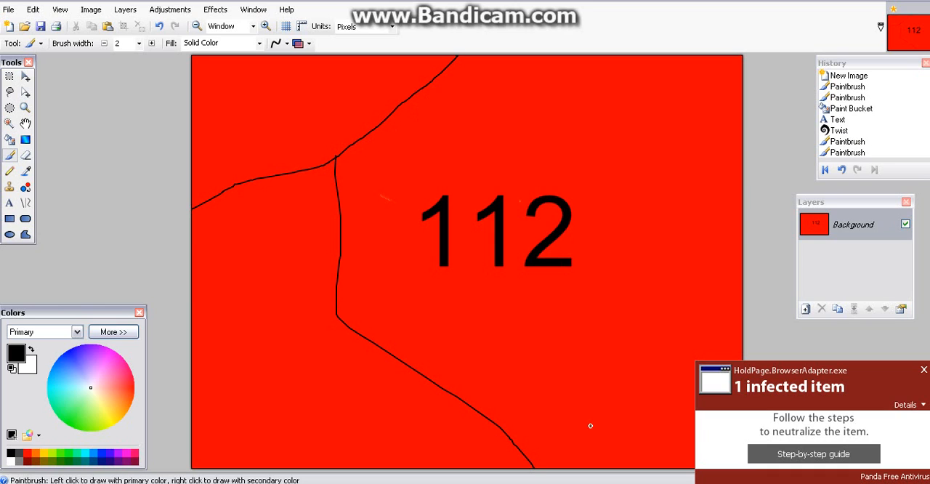
pyautogui.moveTo(570, 206)
pyautogui.mouseDown()
pyautogui.moveTo(694, 113)
pyautogui.moveTo(721, 53)
pyautogui.mouseUp()
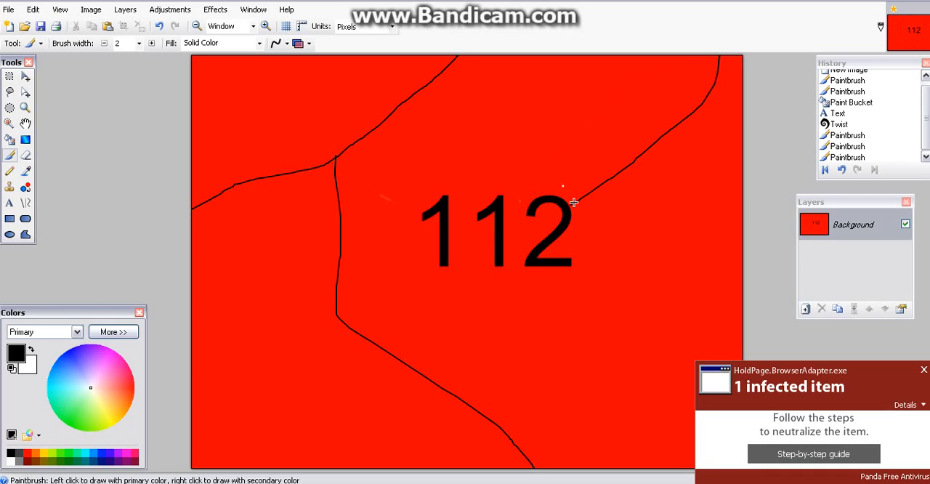
pyautogui.moveTo(573, 204)
pyautogui.mouseDown()
pyautogui.moveTo(685, 387)
pyautogui.moveTo(711, 404)
pyautogui.mouseUp()
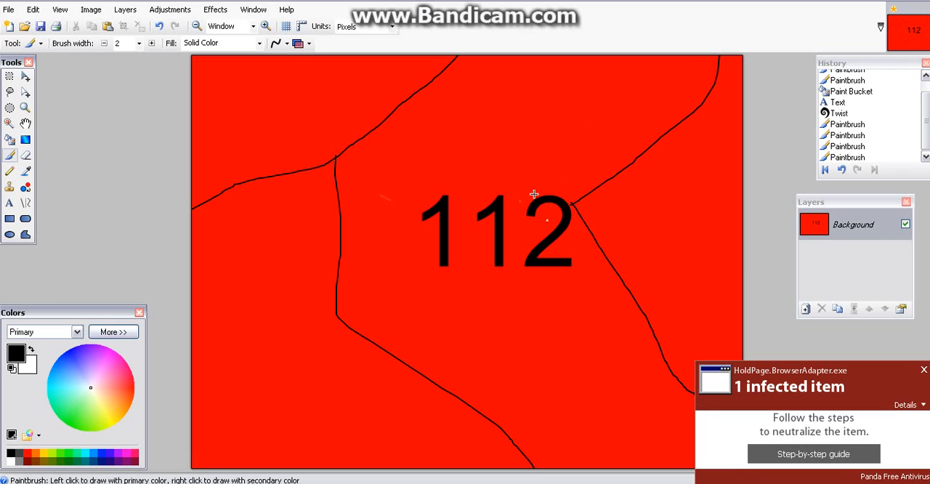
pyautogui.moveTo(424, 87); pyautogui.dragTo(560, 200)
pyautogui.click(574, 205)
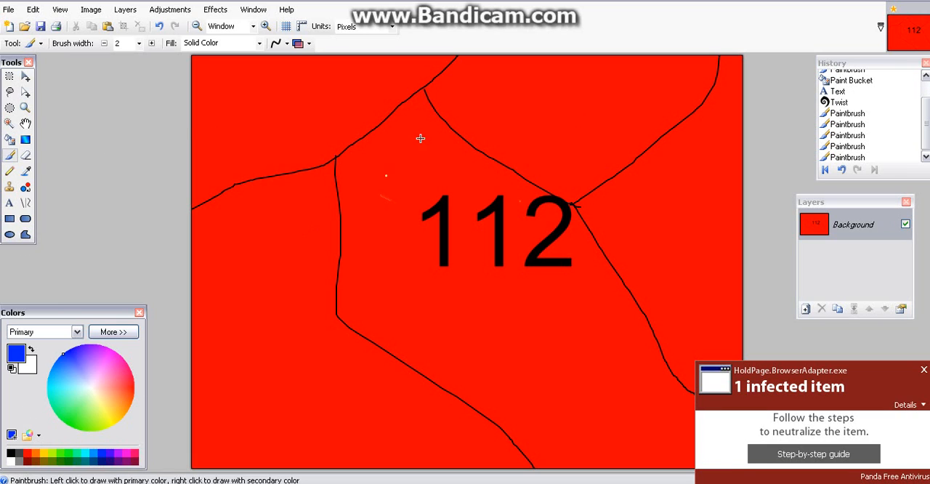
# Step: Fill the canvas's upper-left region with blue, the lower-left region with yellow and the red area around the text with green
pyautogui.click(350, 64)
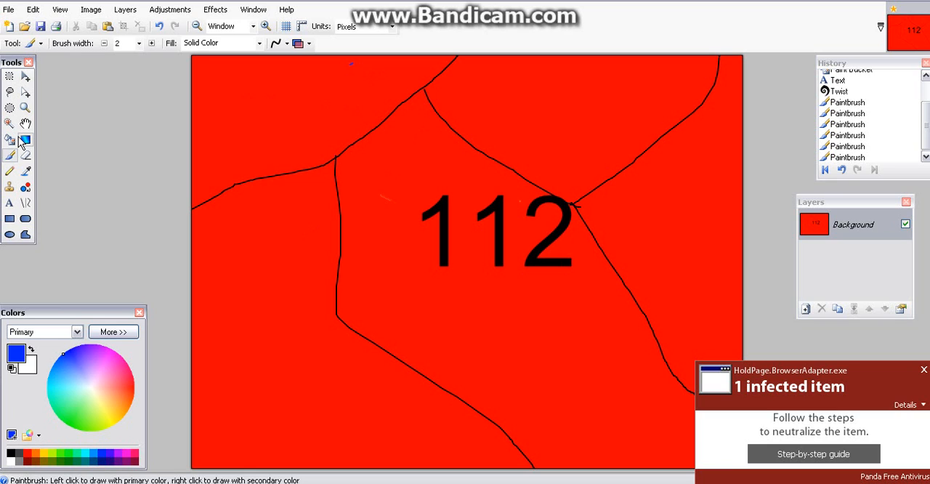
pyautogui.click(23, 139)
pyautogui.click(9, 139)
pyautogui.click(265, 113)
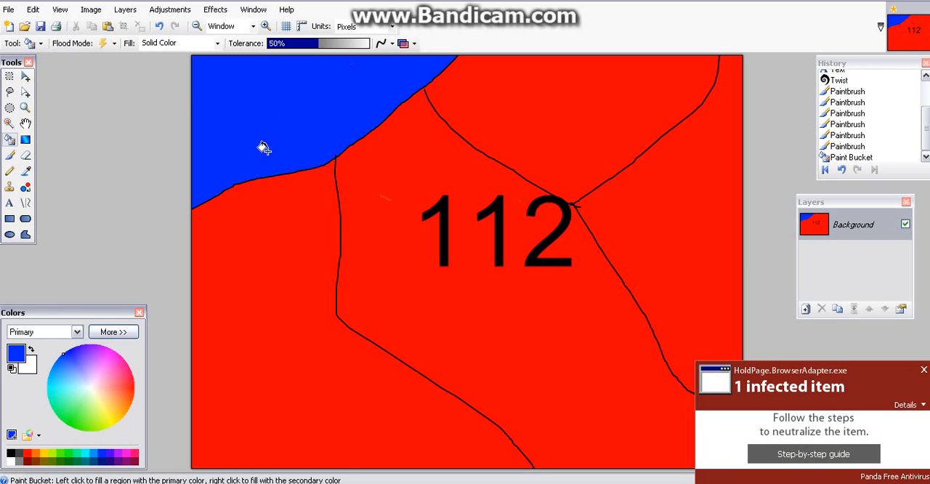
pyautogui.click(38, 453)
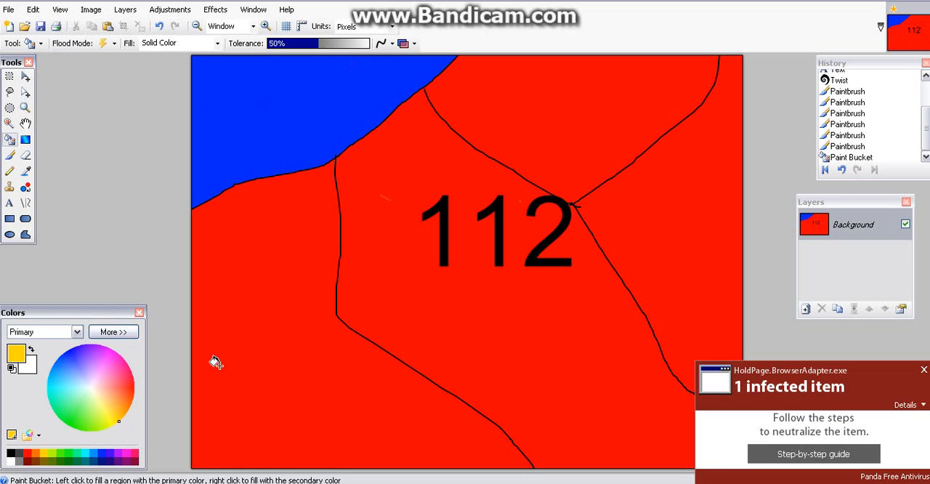
pyautogui.click(262, 346)
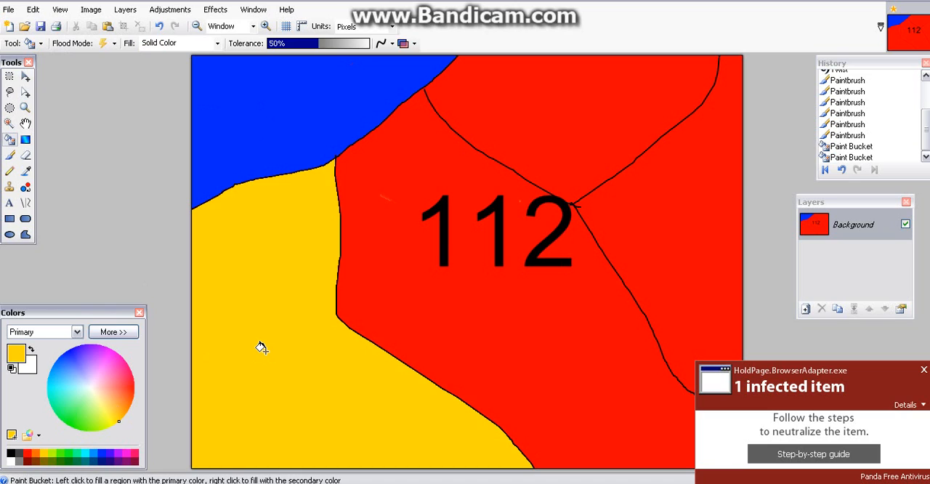
pyautogui.click(67, 459)
pyautogui.click(395, 233)
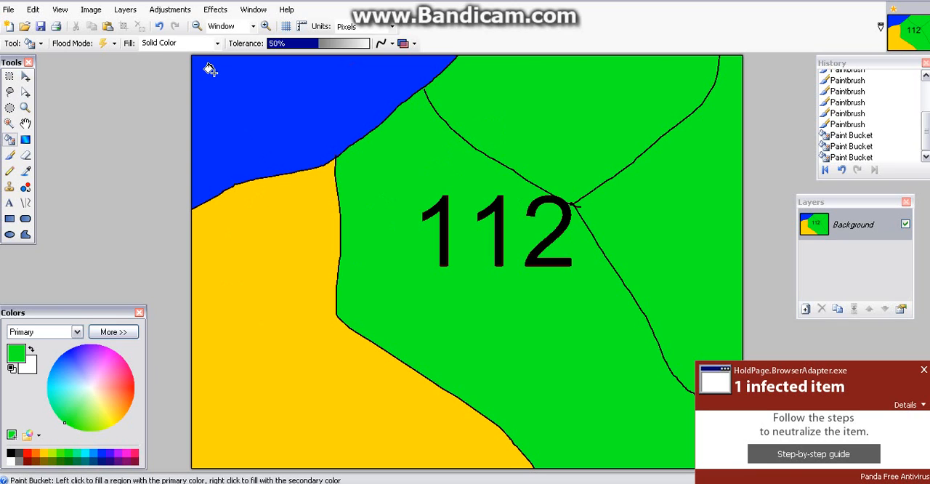
# Step: Try a linear green-to-white gradient across the canvas, and undo it
pyautogui.click(30, 141)
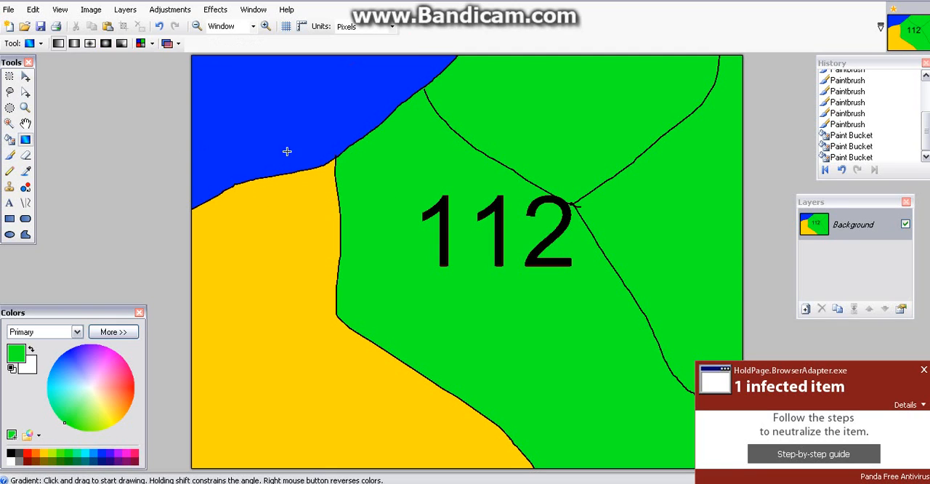
pyautogui.moveTo(306, 144); pyautogui.dragTo(528, 198)
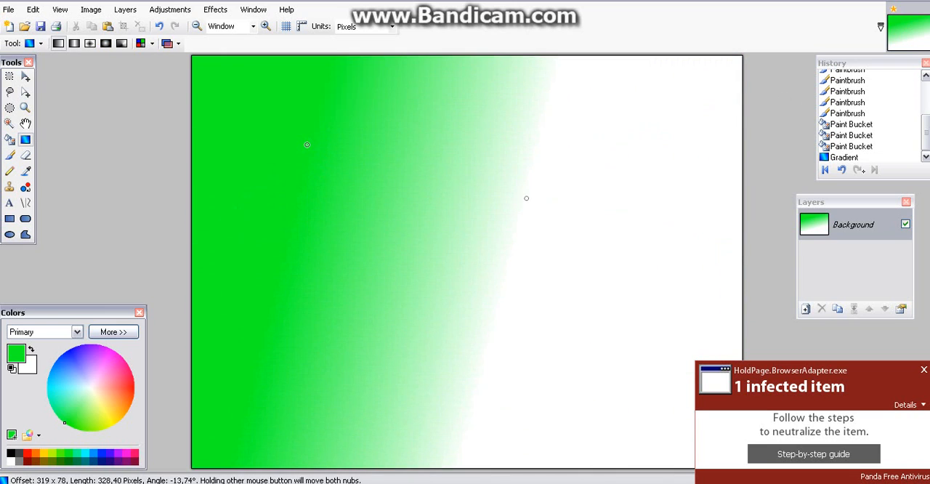
pyautogui.hotkey('ctrl', 'z')
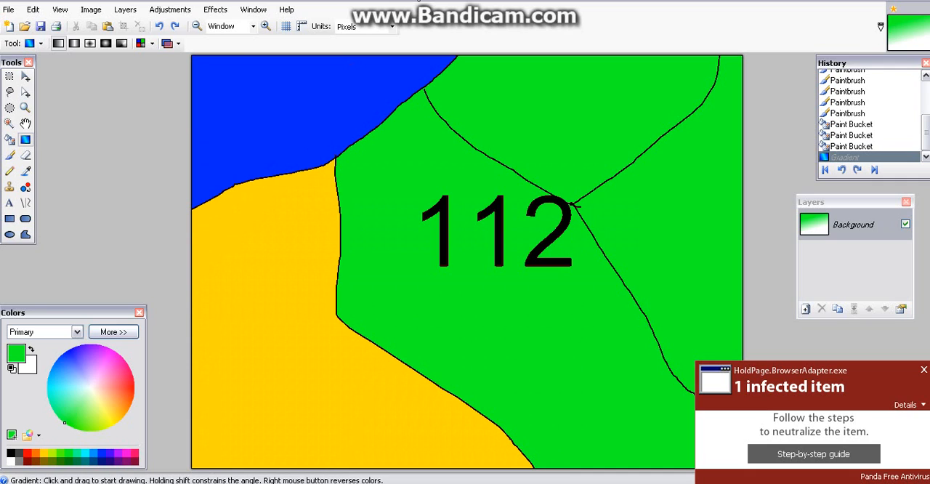
# Step: Apply the Tile Reflection distortion to the image with a tile size of 800 and the maximum quality
pyautogui.click(230, 7)
pyautogui.moveTo(253, 6)
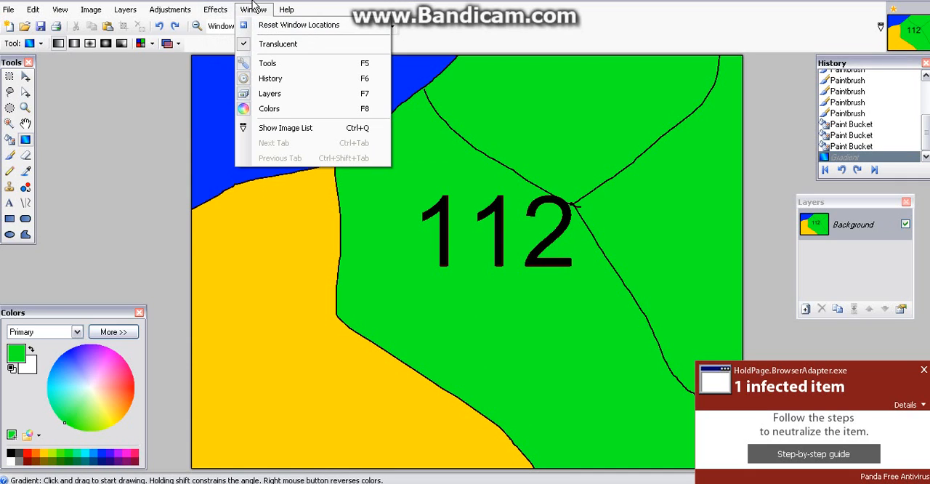
pyautogui.moveTo(215, 7)
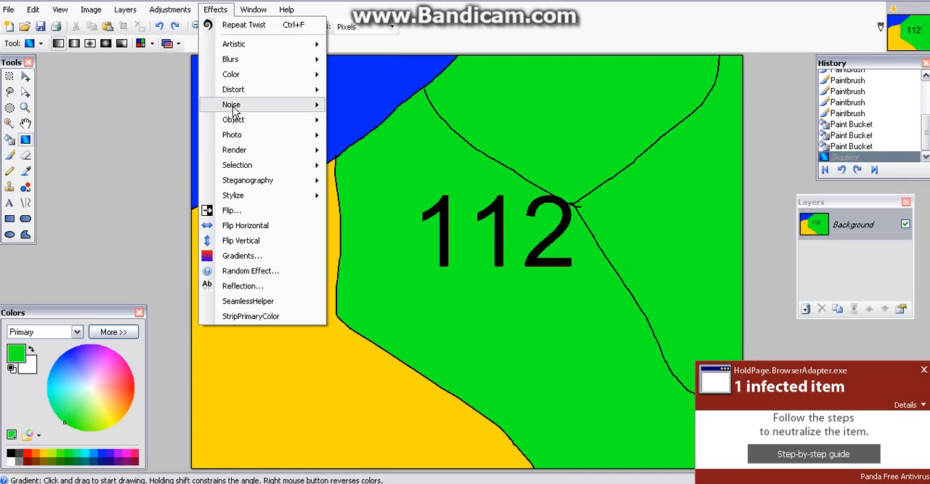
pyautogui.moveTo(233, 90)
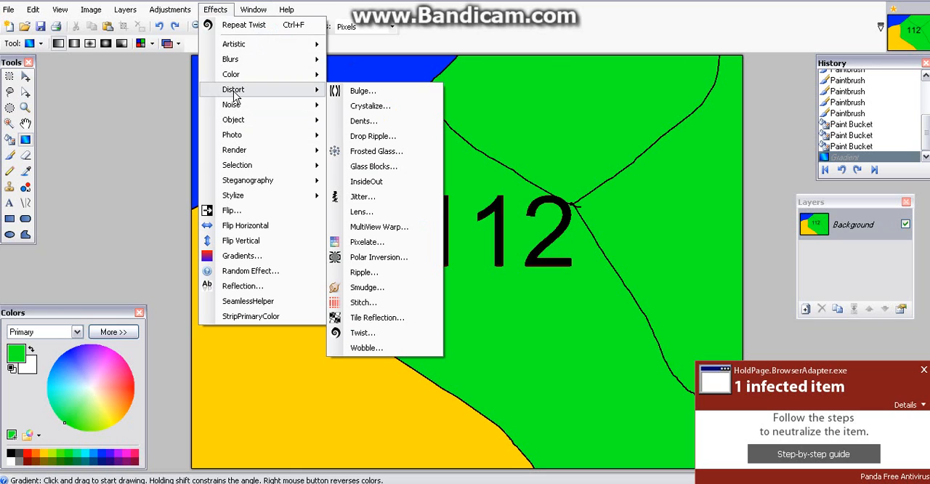
pyautogui.click(391, 318)
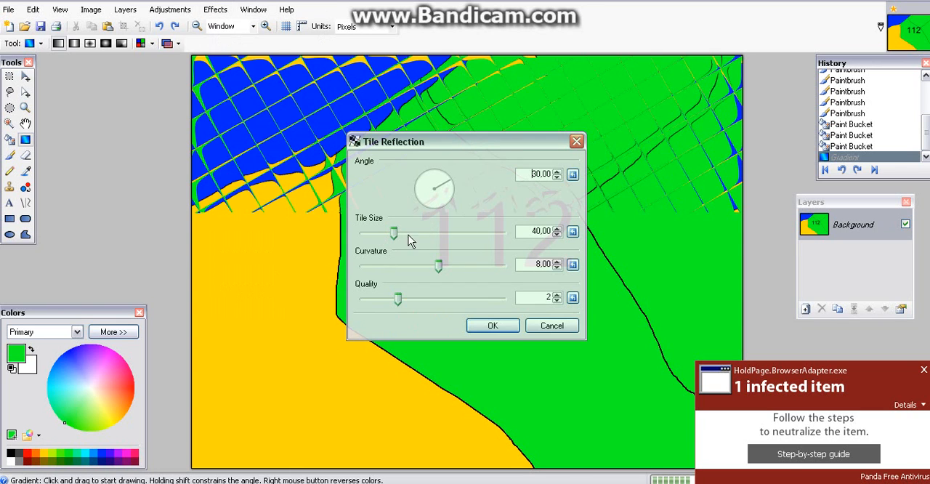
pyautogui.moveTo(394, 233); pyautogui.dragTo(517, 244)
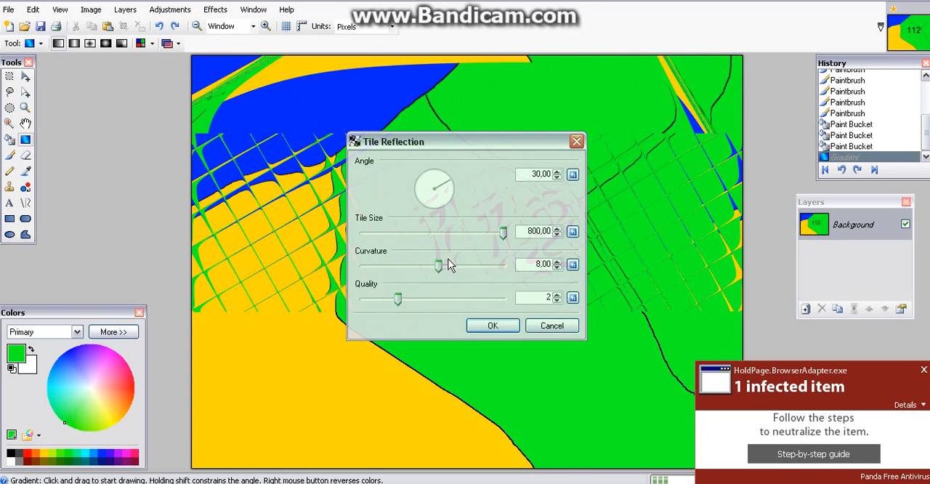
pyautogui.moveTo(398, 298); pyautogui.dragTo(515, 308)
pyautogui.click(494, 327)
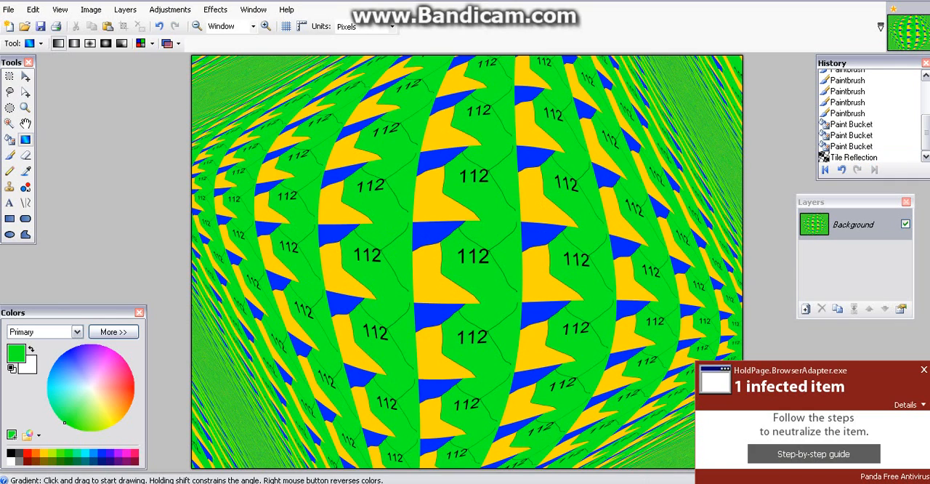
# Step: Close Paint.NET and discard the unsaved changes to the image
pyautogui.click(908, 2)
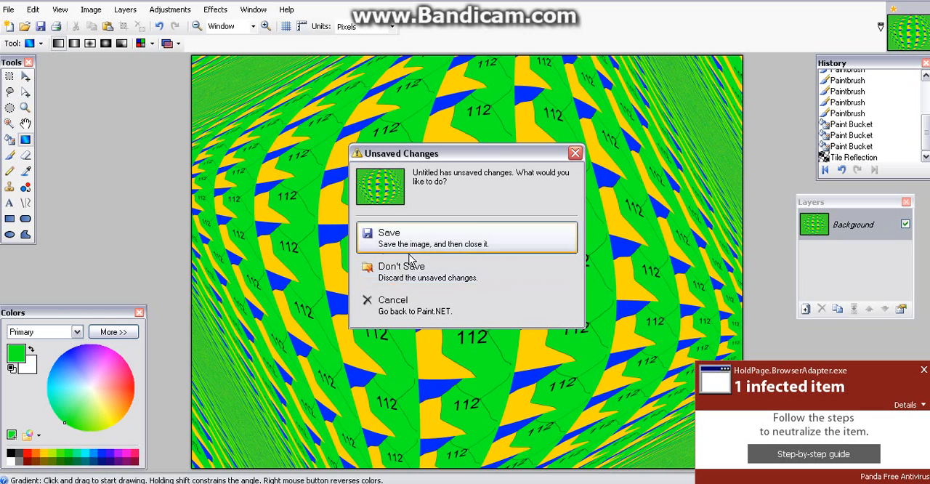
pyautogui.click(418, 266)
pyautogui.moveTo(536, 31); pyautogui.dragTo(408, 258)
pyautogui.moveTo(548, 60); pyautogui.dragTo(509, 145)
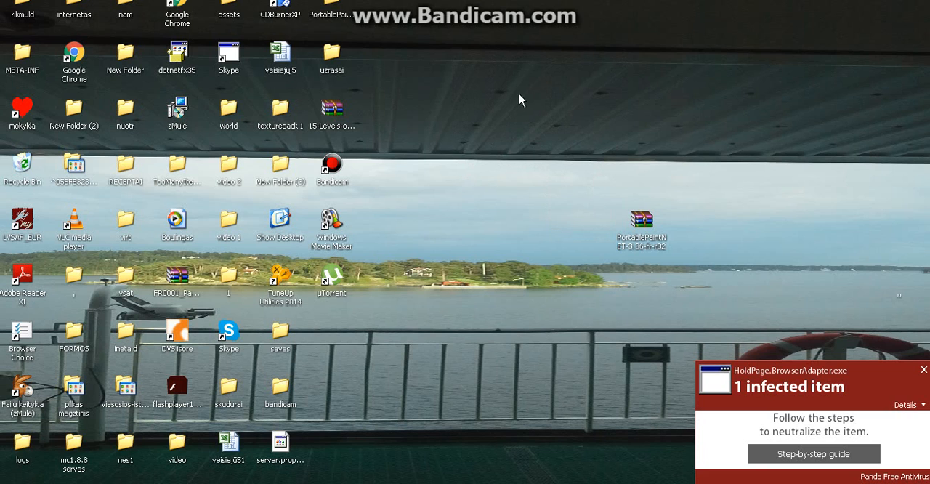
pyautogui.moveTo(518, 94); pyautogui.dragTo(476, 432)
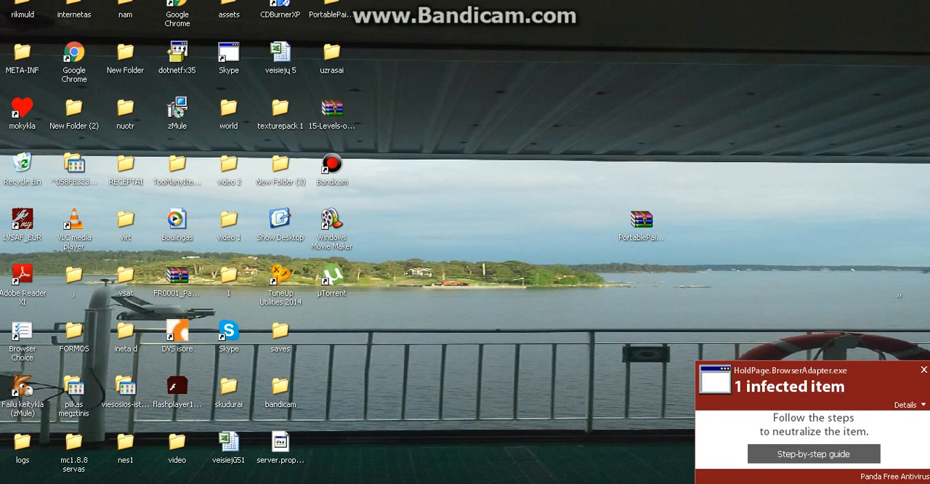